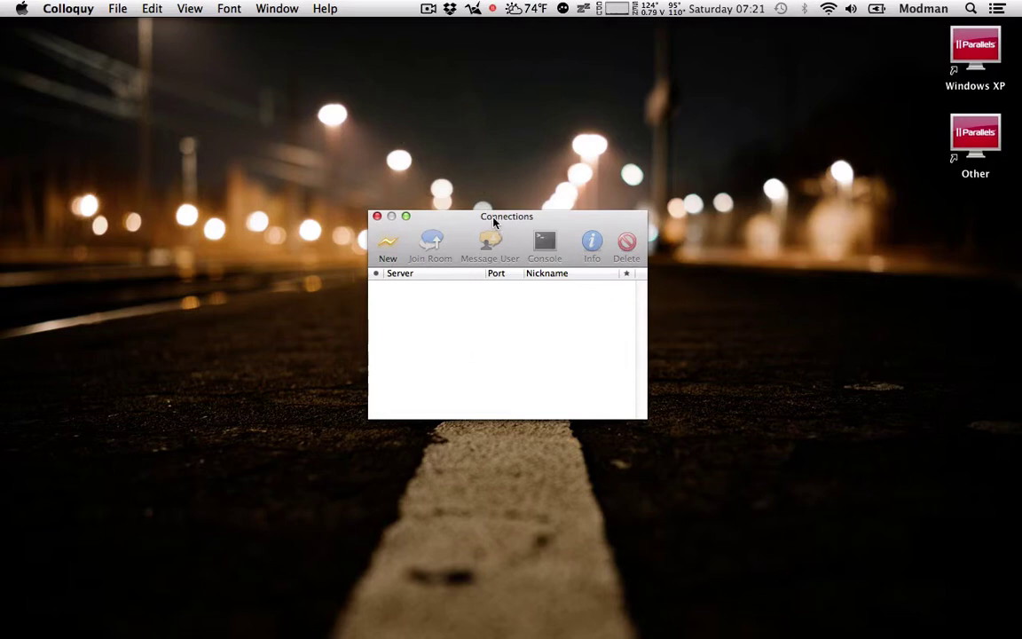
Create a new connection with nickname HipHopHeadsTutorial and username HiphopHeadsTutorial.
left_click(388, 244)
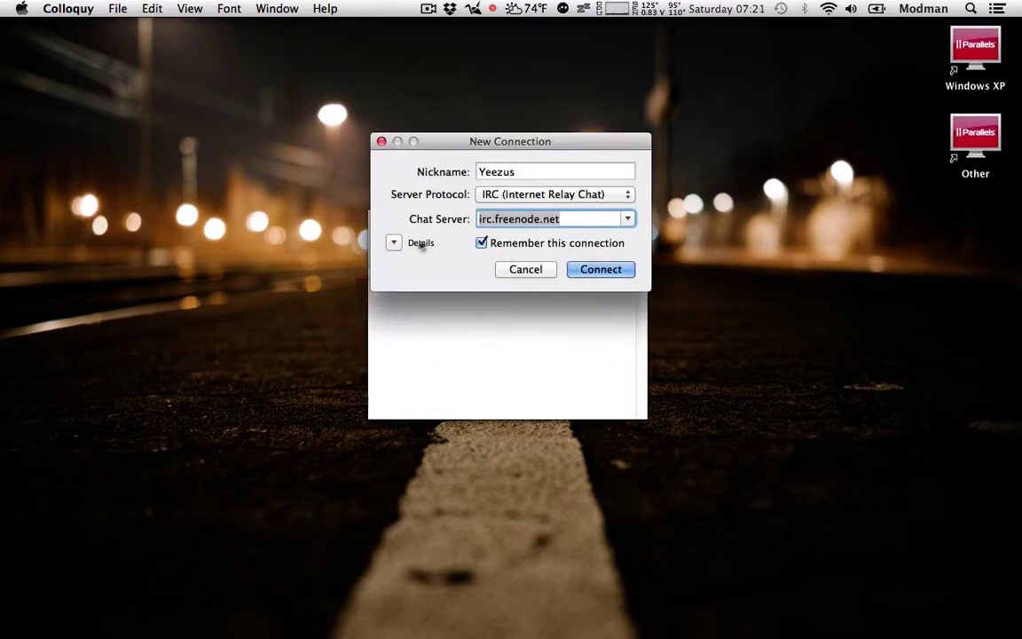
left_click(393, 244)
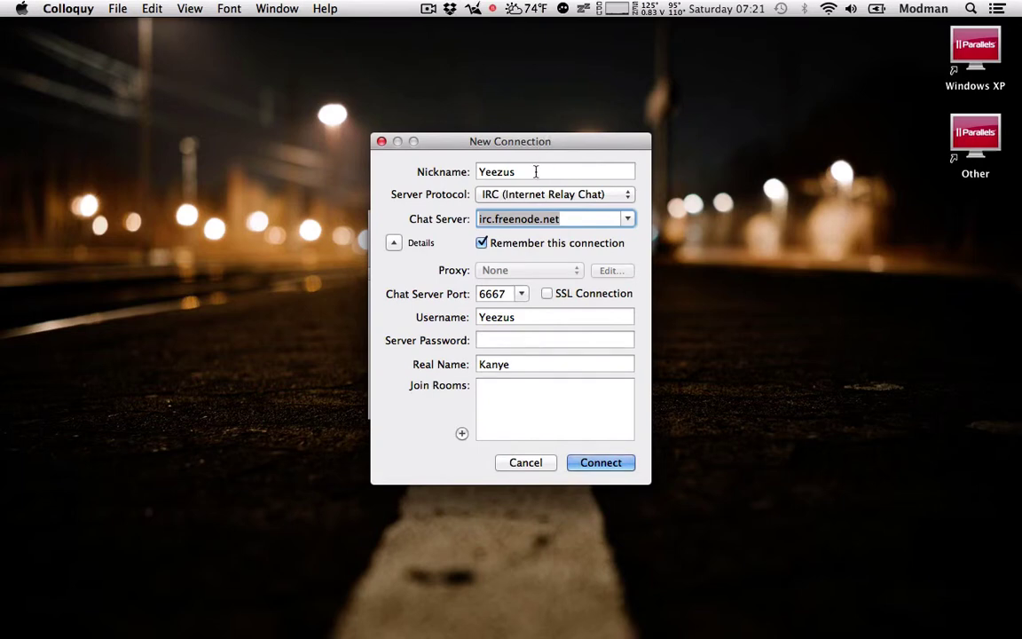
left_click(536, 171)
left_click_drag(536, 171, 463, 170)
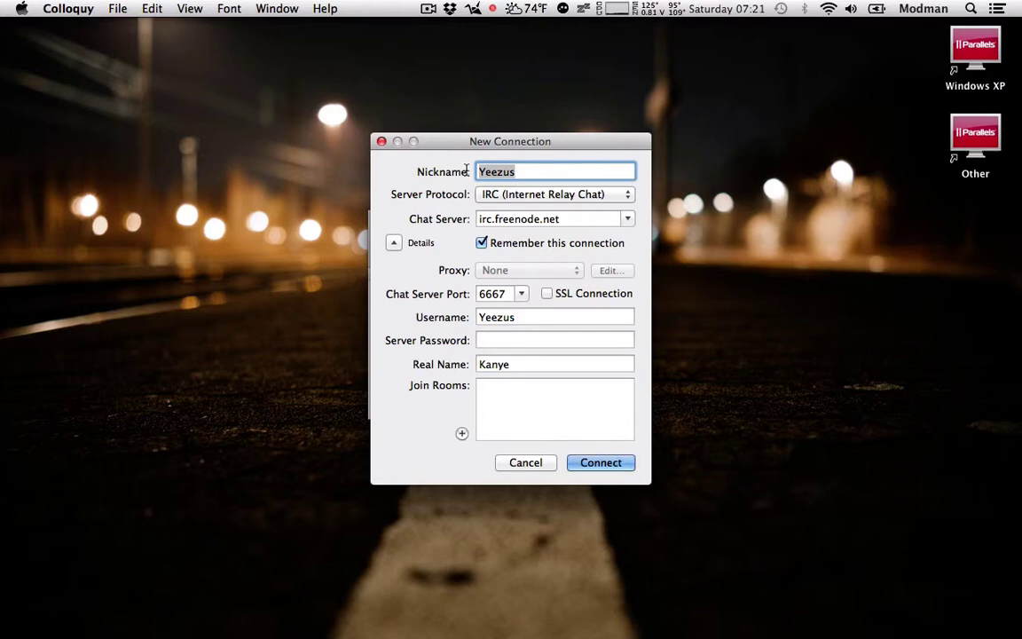
type("Hip")
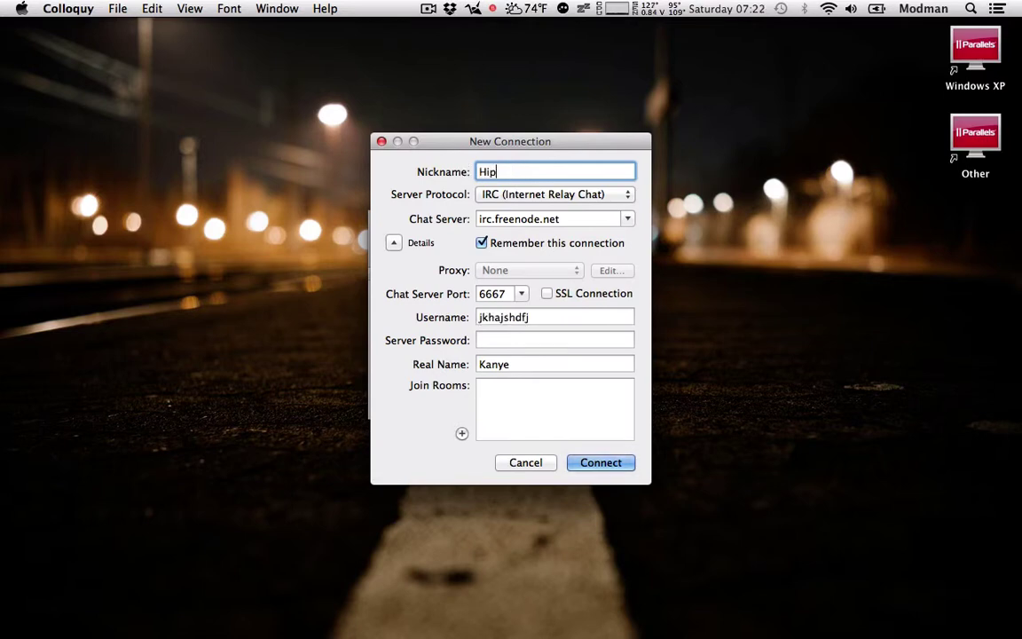
type("HopHeadsTutorial")
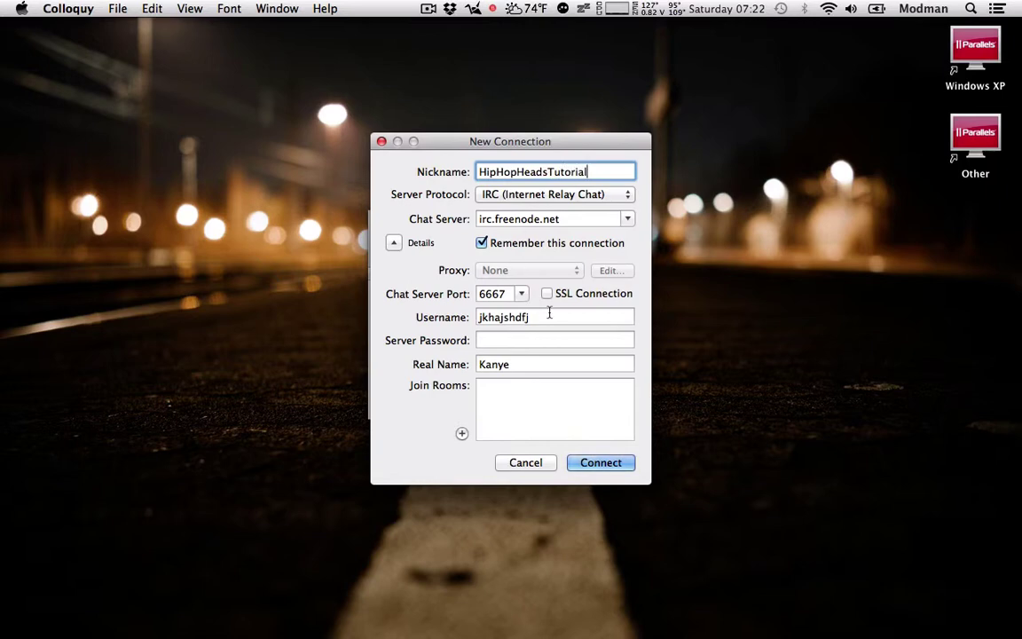
double_click(550, 315)
type("H")
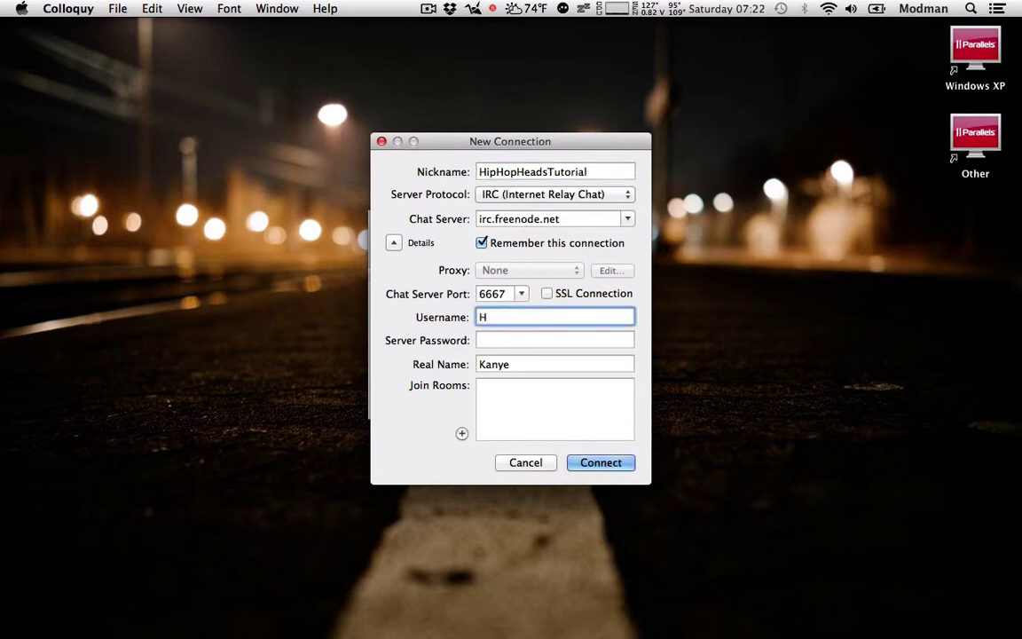
type("iphopHeadsTutorial")
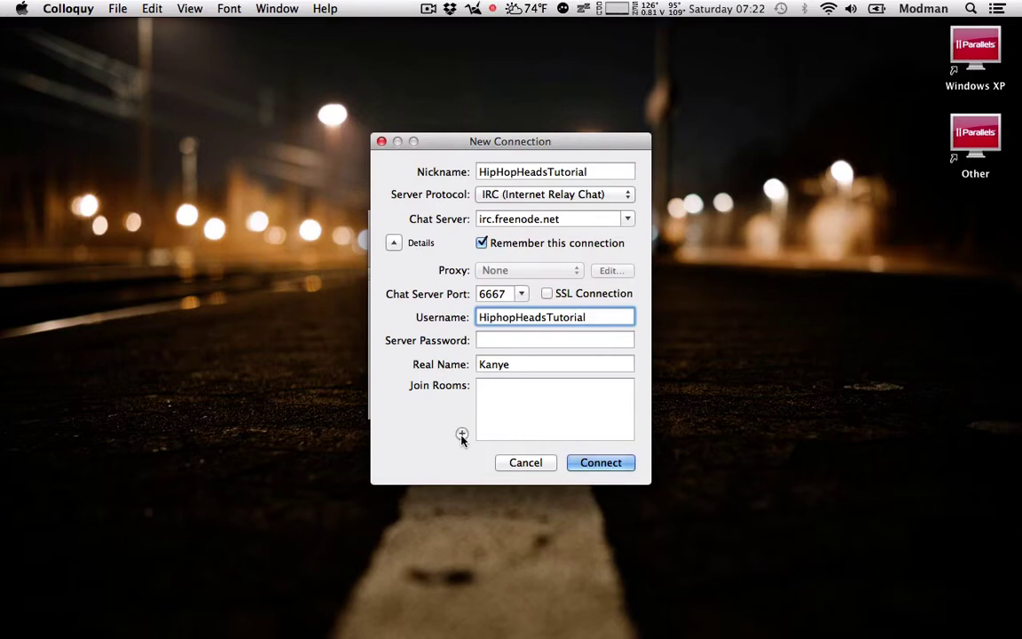
Add and then clear the ##rhhh auto-join room, leaving no rooms listed, and move the sheet aside.
left_click(461, 434)
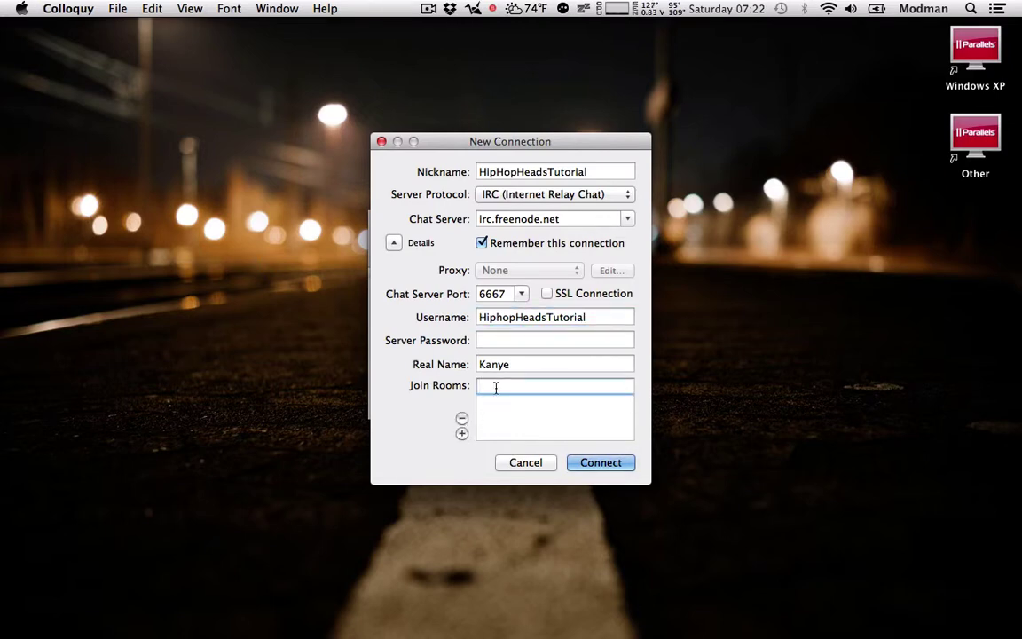
type("rhhh")
key("BackSpace")
key("BackSpace")
key("BackSpace")
type("##rhhh")
key("BackSpace")
key("BackSpace")
key("BackSpace")
key("BackSpace")
key("BackSpace")
key("BackSpace")
left_click_drag(485, 142, 796, 121)
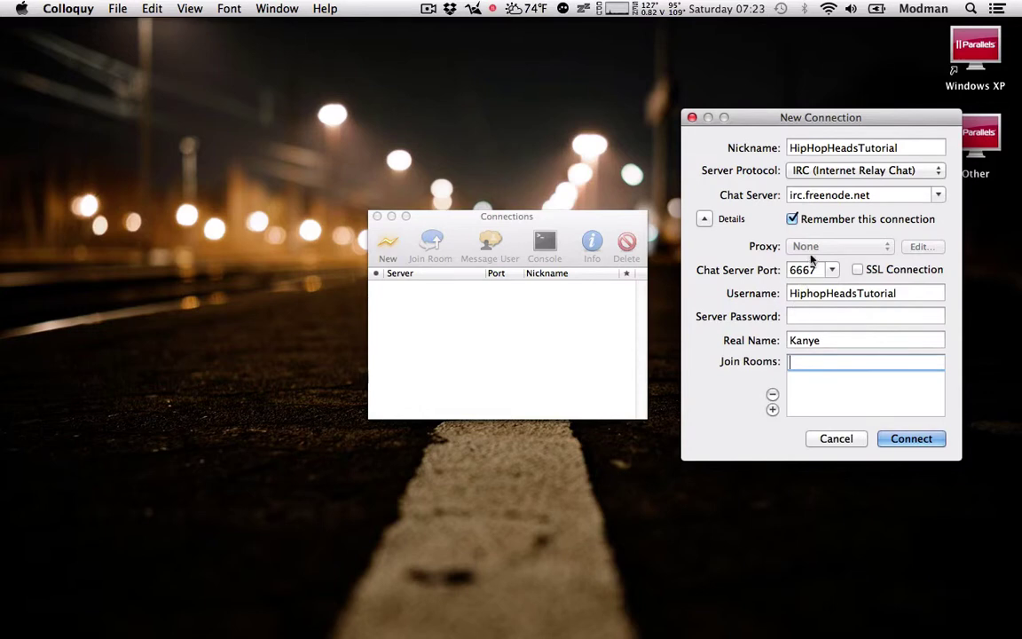
Connect to irc.freenode.net and open its console from the Connections list.
left_click(896, 435)
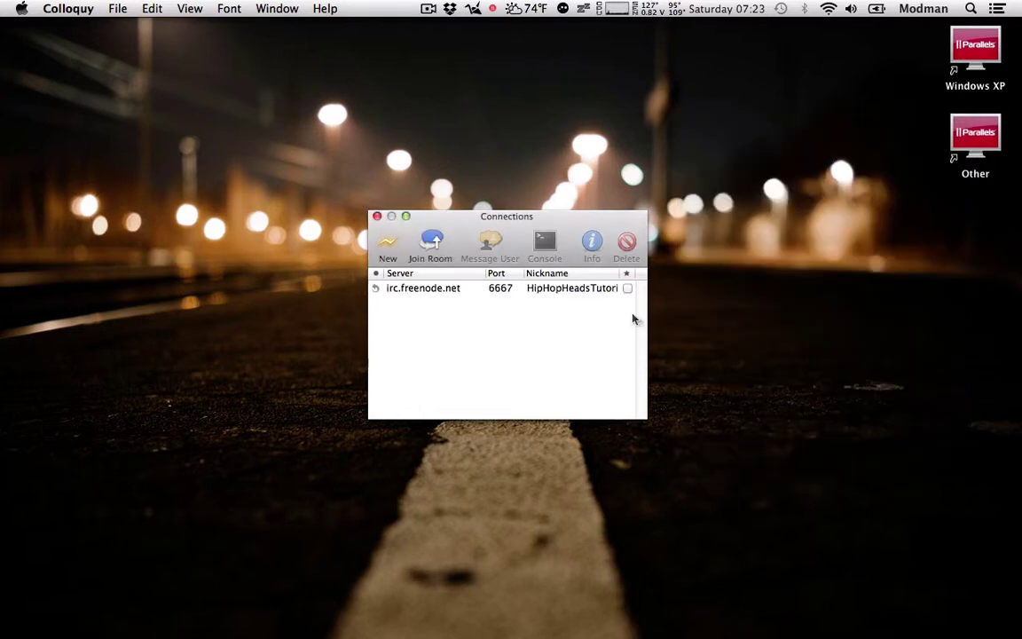
left_click(579, 289)
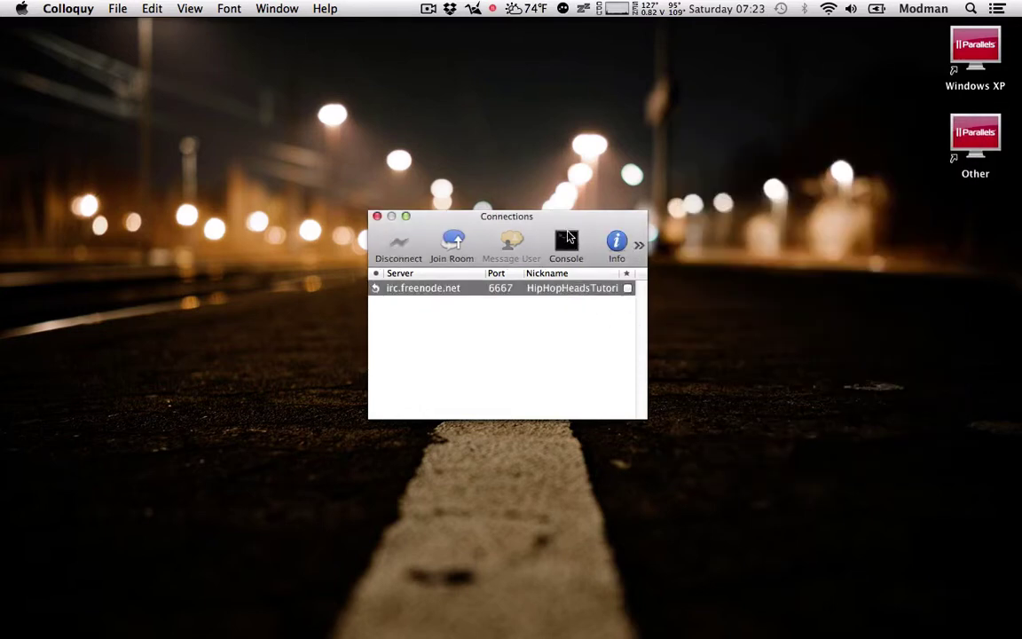
double_click(579, 288)
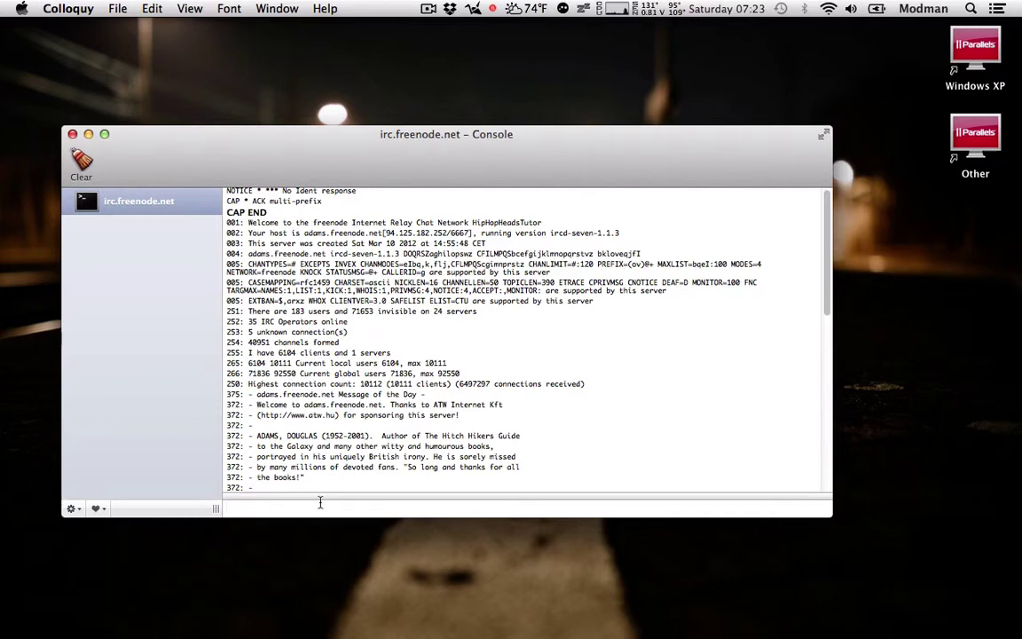
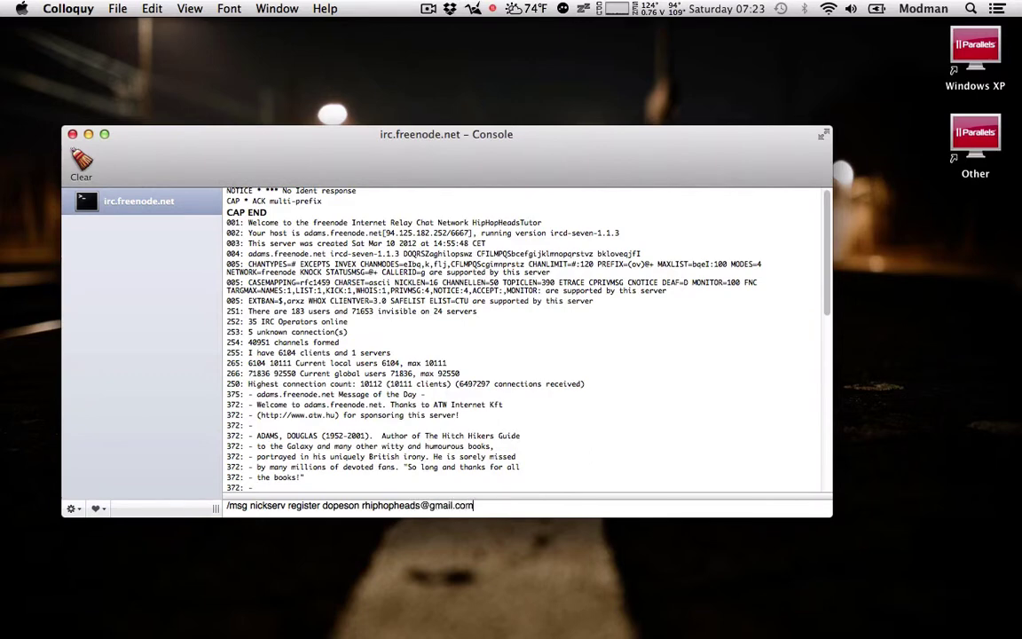
Register the nickname with NickServ using a password and e-mail address, then switch to Chrome.
key("Return")
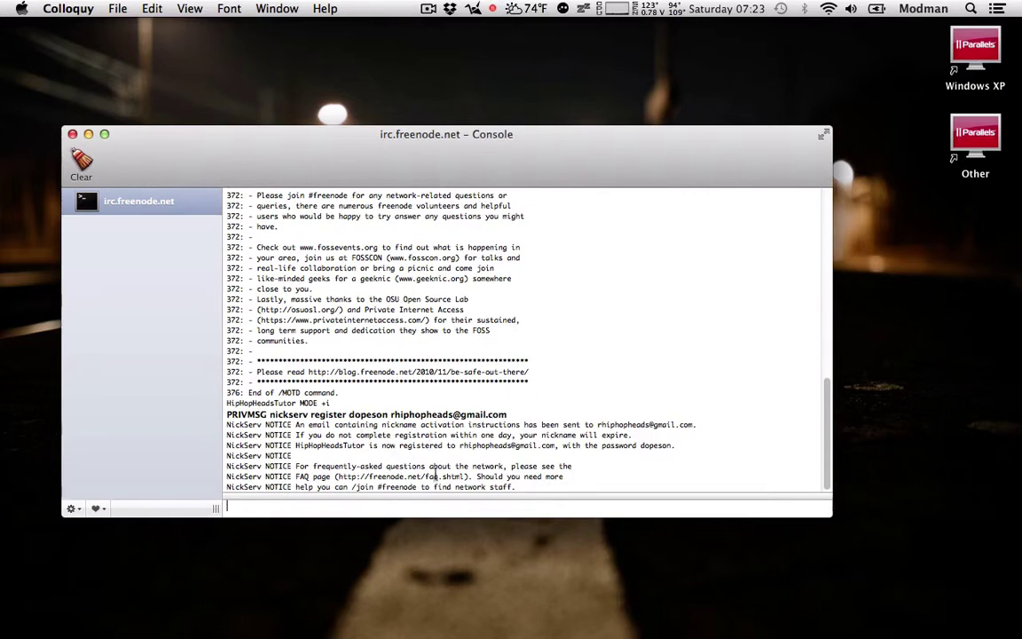
left_click(324, 627)
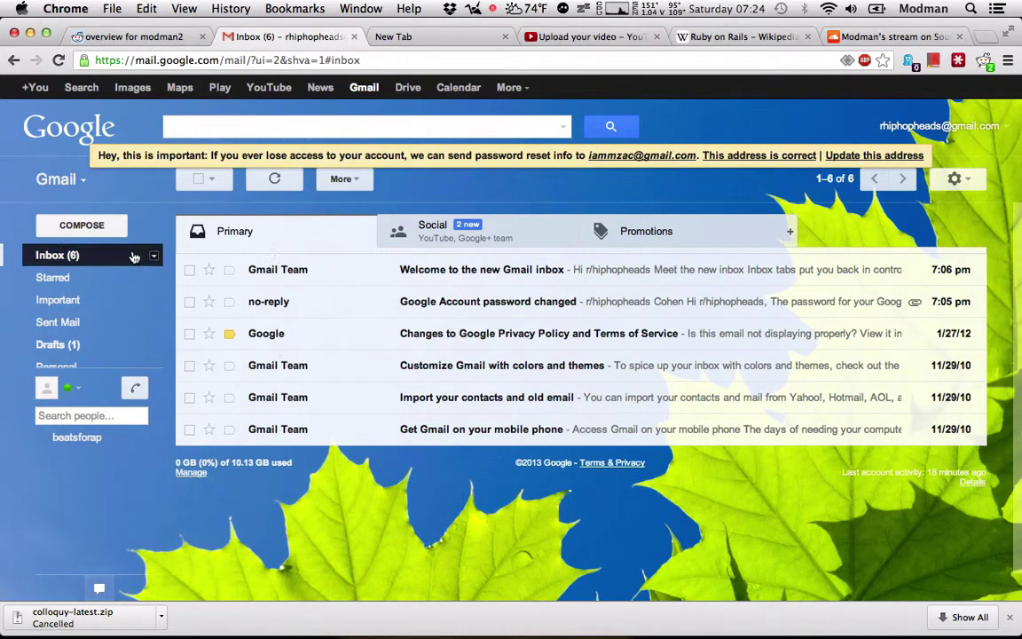
Open the freenode Nickname Registration e-mail in Gmail's Spam folder and select its verification command.
mouse_move(160, 324)
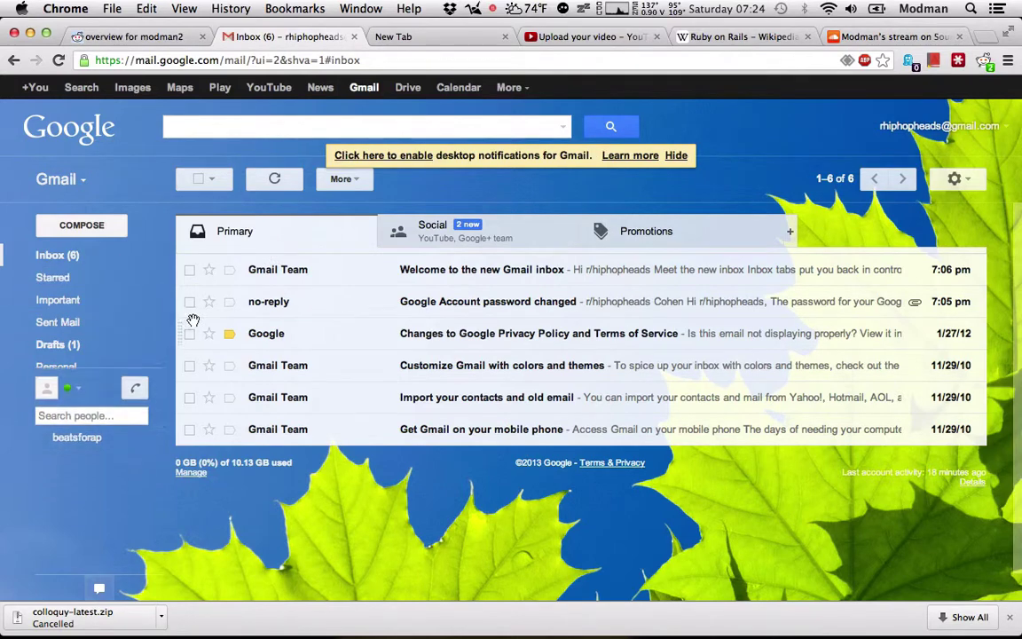
left_click(75, 417)
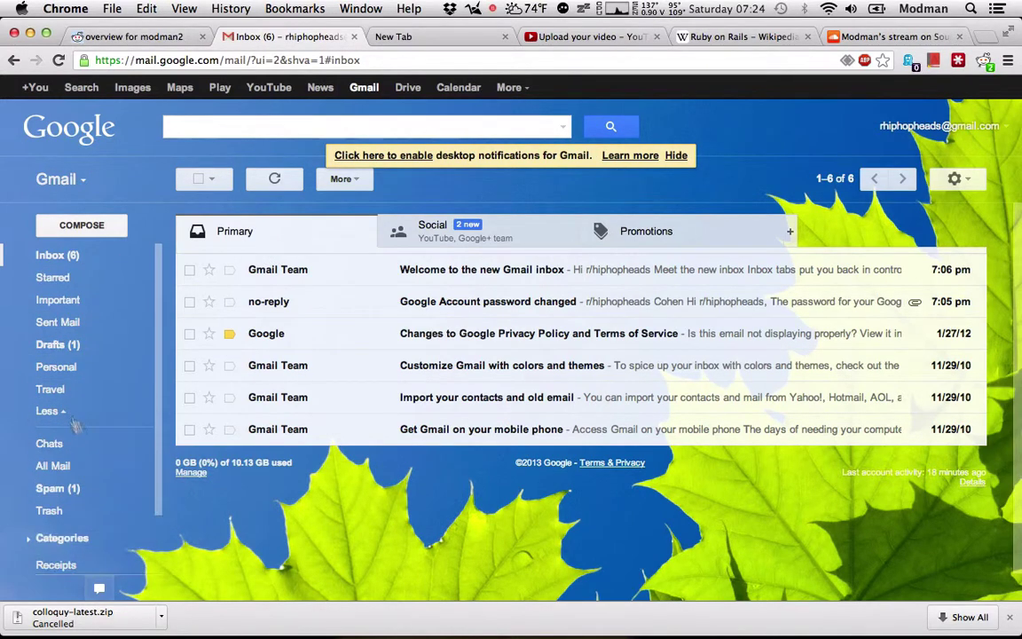
left_click(87, 486)
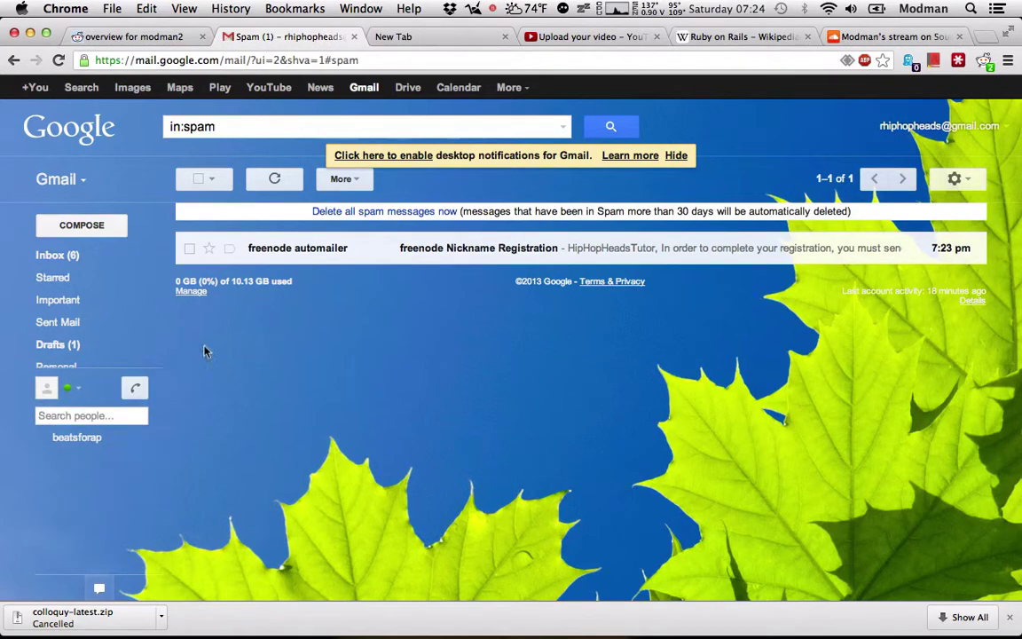
left_click(450, 256)
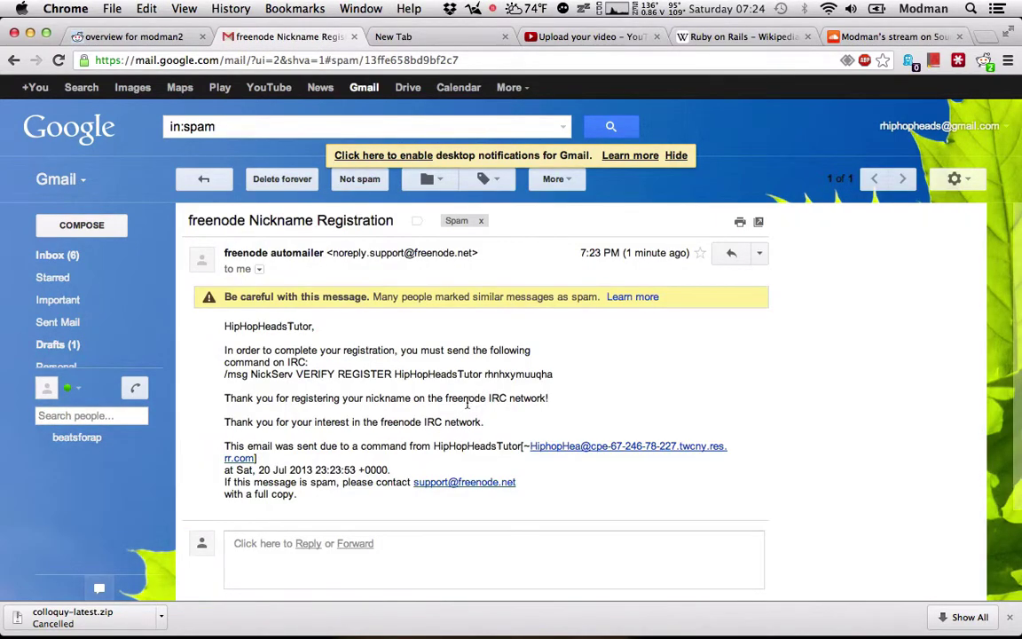
left_click_drag(563, 383, 222, 374)
key("super+c")
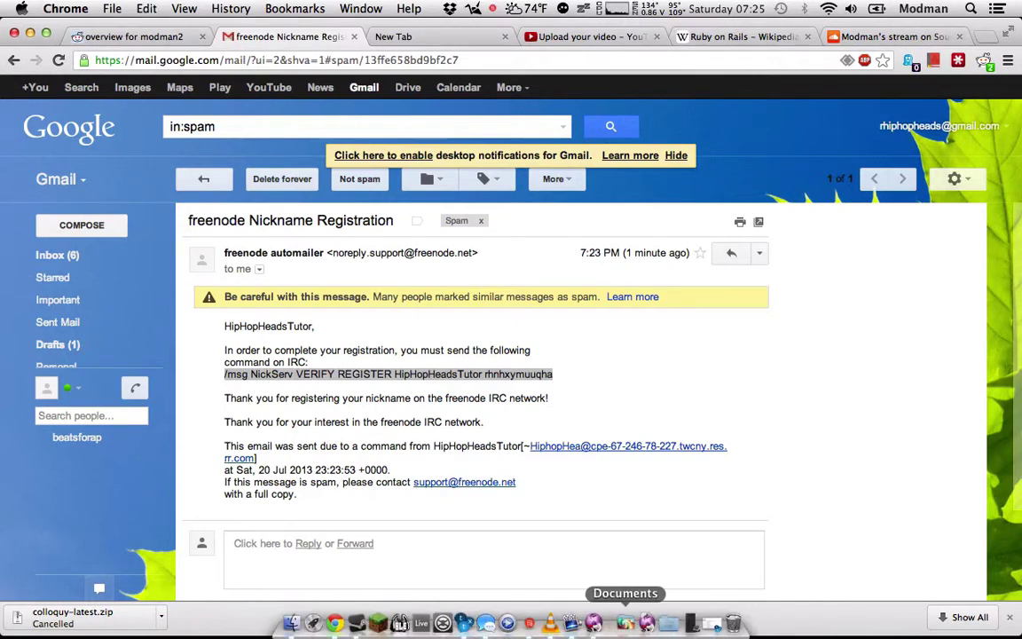
Paste and send the NickServ verification command in the console, then try joining ##rhhh.
left_click(594, 631)
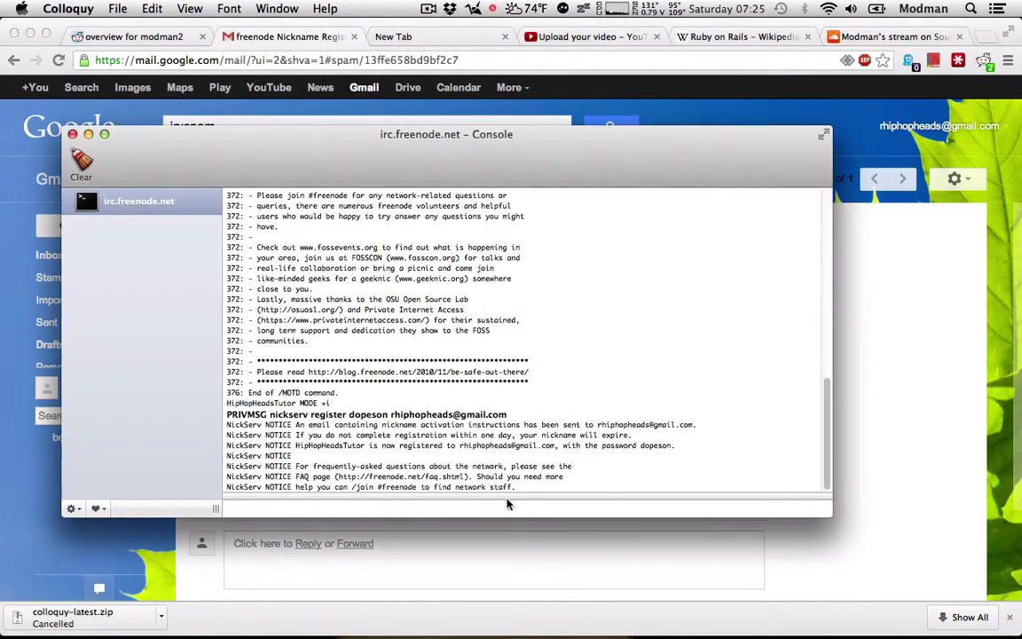
key("super+v")
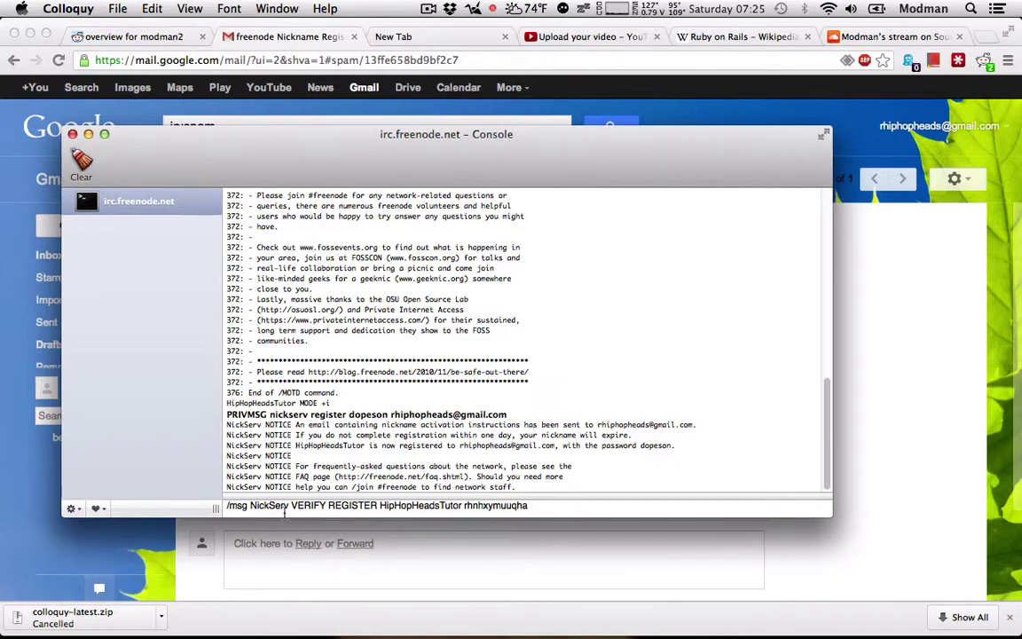
key("Return")
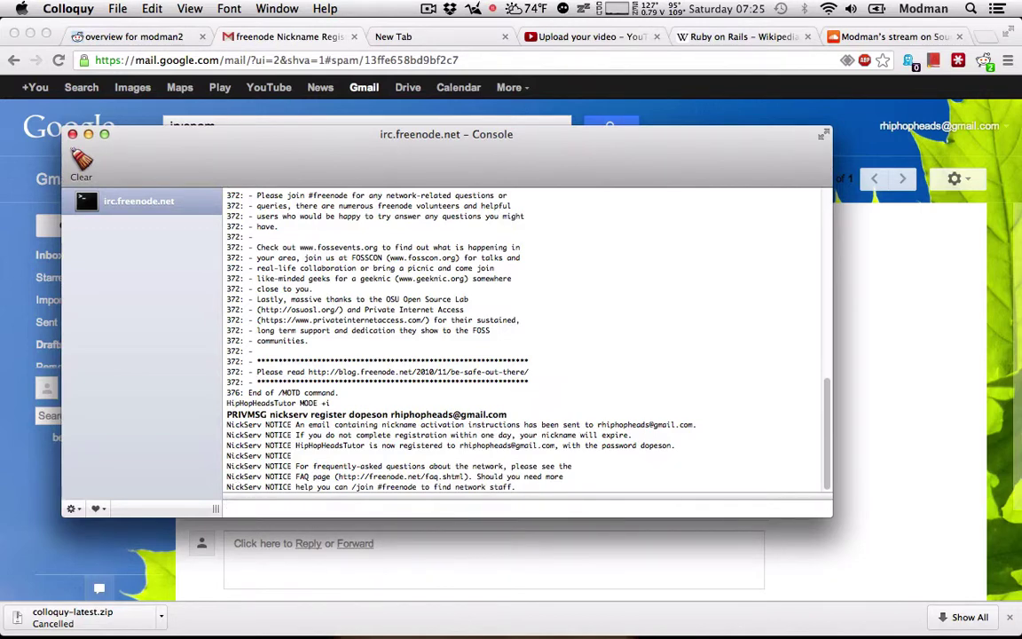
type("/join ##rhhh")
key("Return")
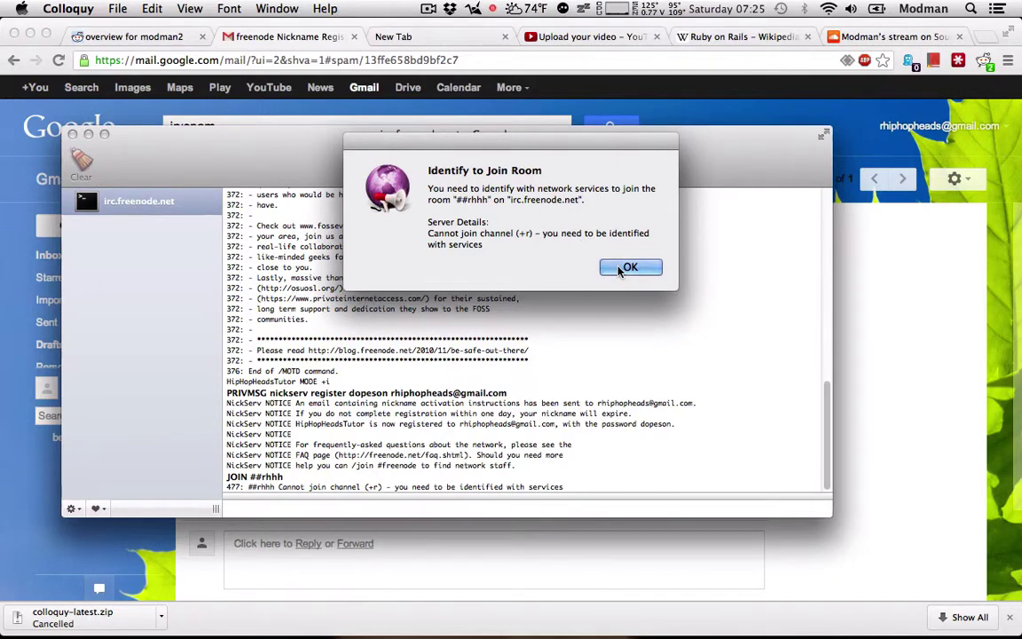
Dismiss the Identify to Join Room alert with OK.
left_click(624, 268)
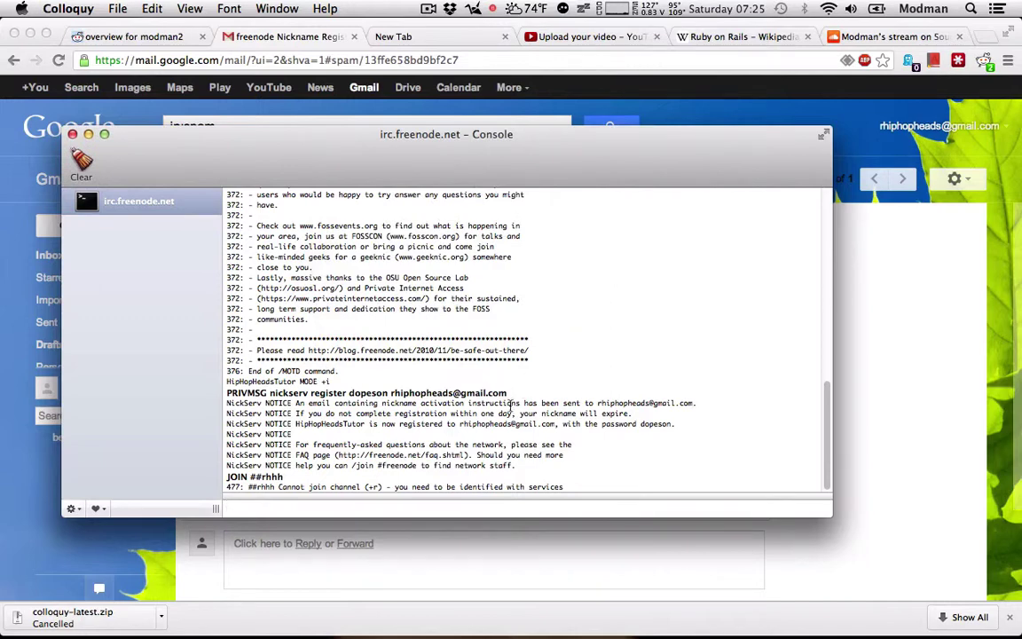